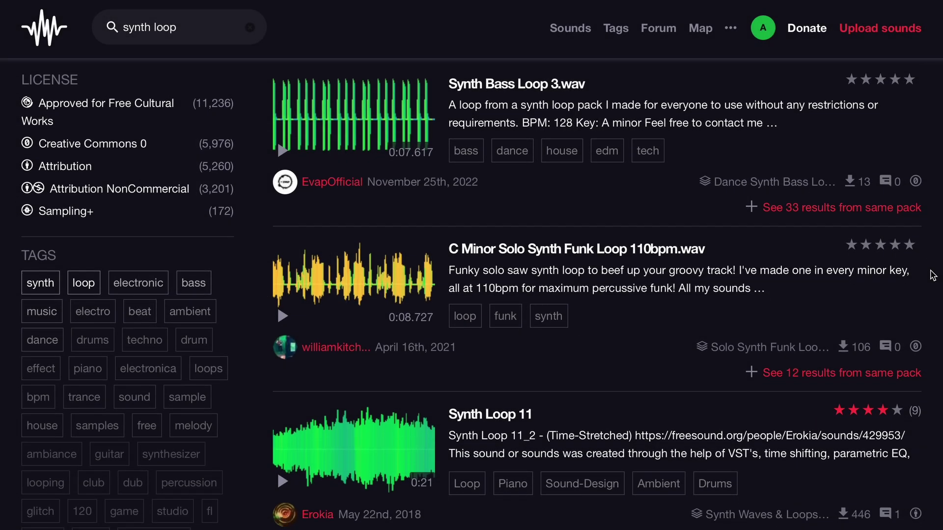
scroll(933, 276, down, 3)
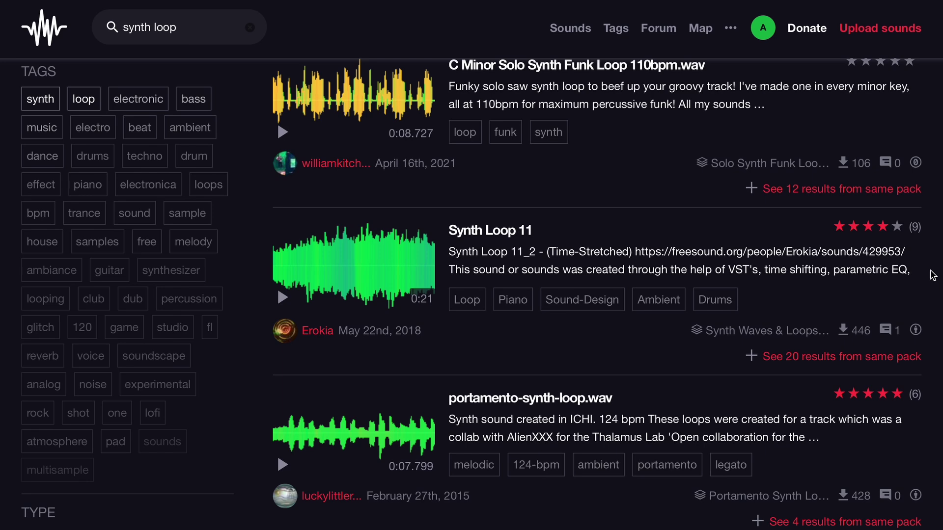
scroll(933, 275, down, 1)
scroll(933, 275, down, 2)
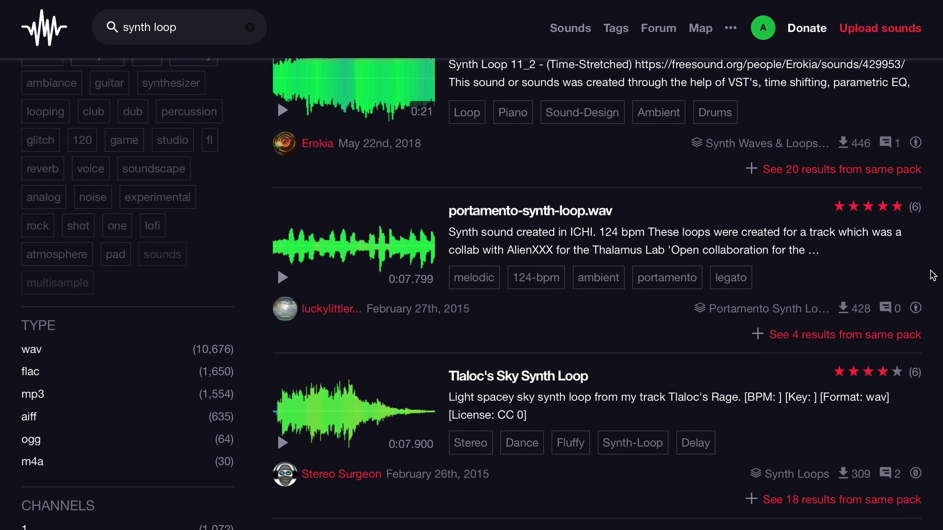
scroll(932, 275, down, 1)
scroll(933, 276, down, 2)
scroll(933, 276, down, 1)
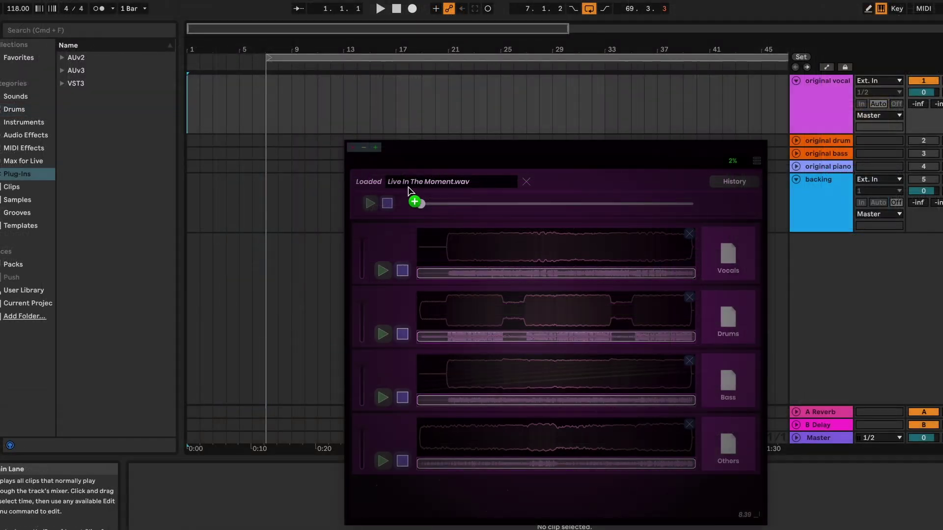
Drop the Vocals stem onto 'original vocal' and the Souljaunit Breaktime mp3 onto 'backing'.
drag(415, 198, 190, 120)
drag(752, 402, 190, 214)
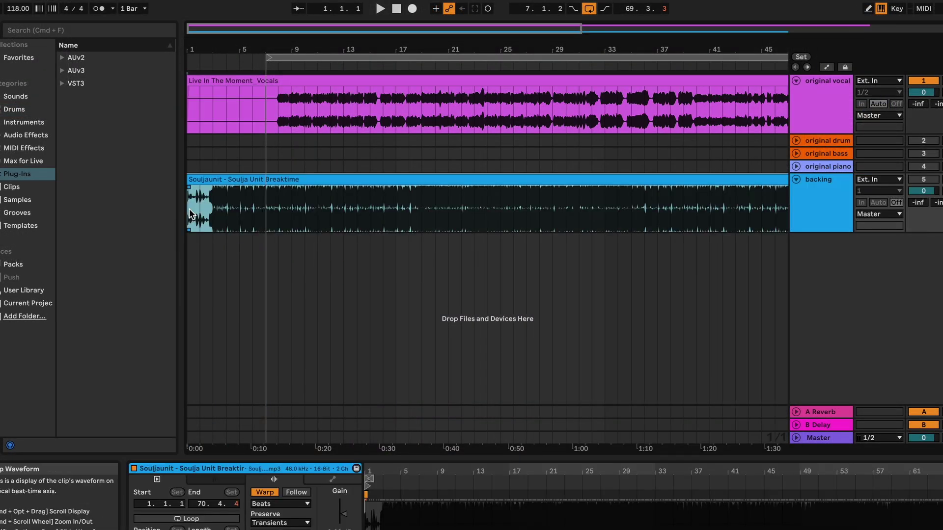